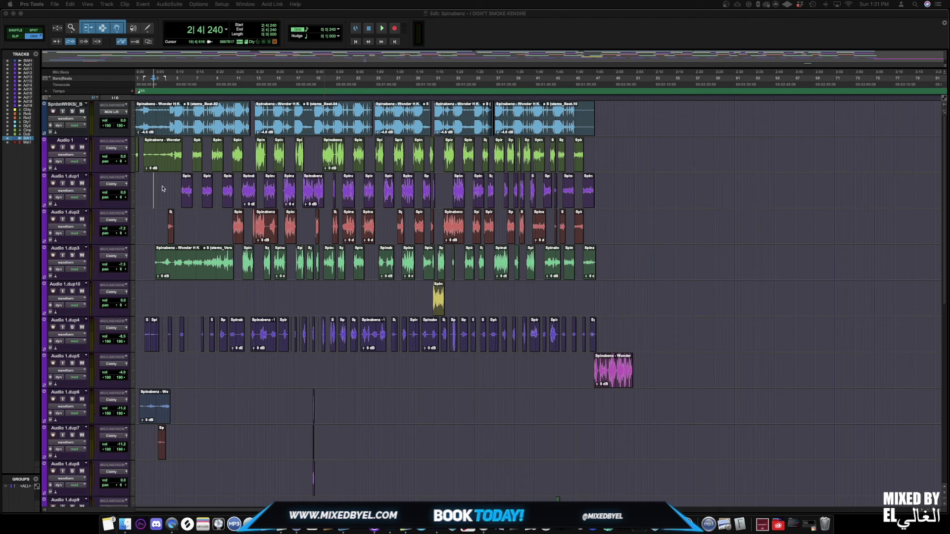
# Return the playback position to the session start at 1|1|000
pyautogui.click(359, 43)
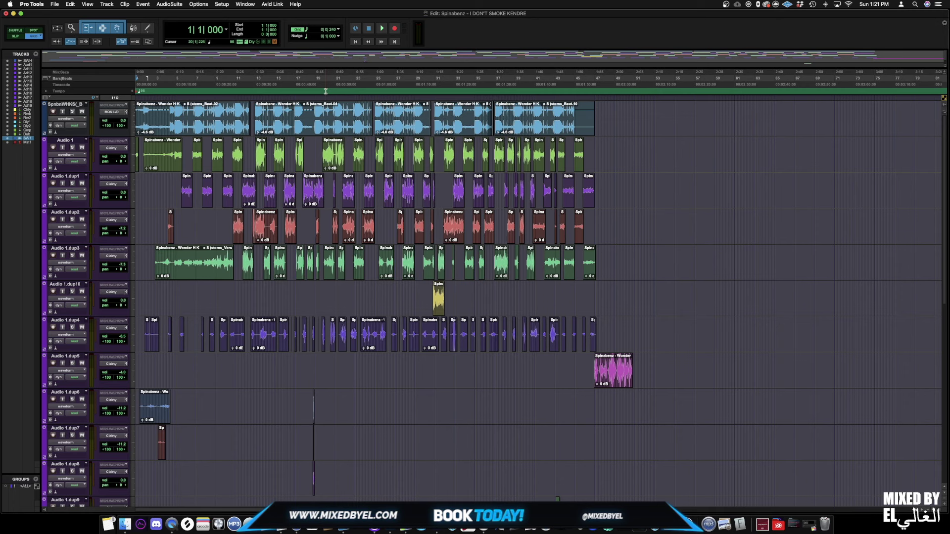
pyautogui.press('space')
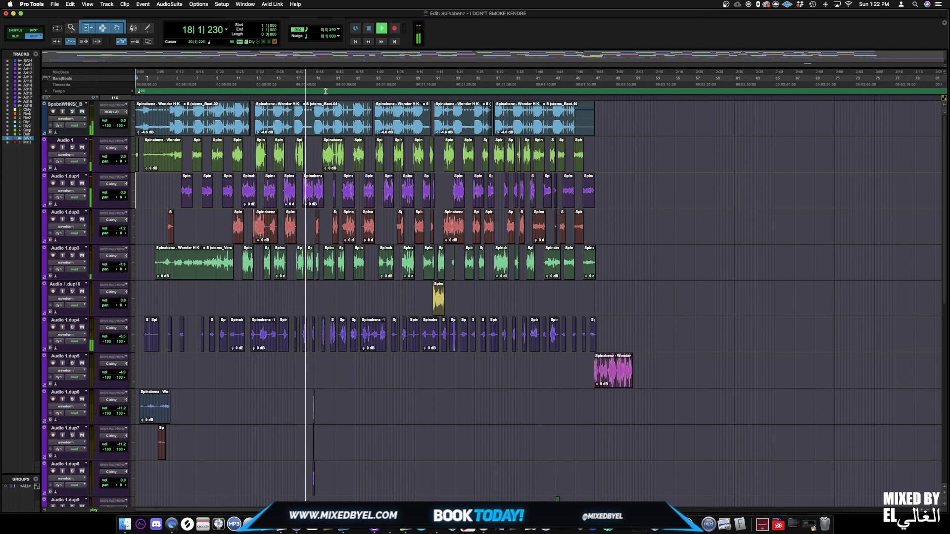
pyautogui.press('space')
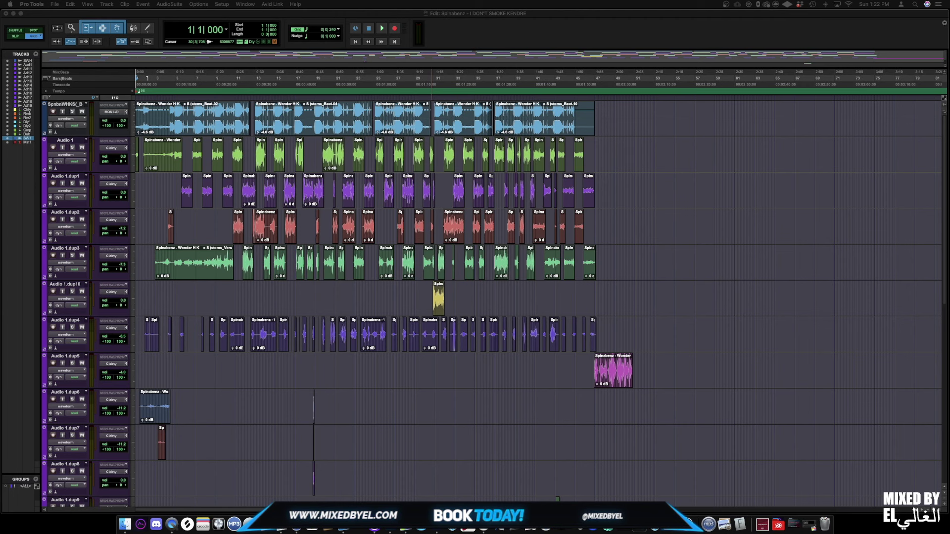
pyautogui.press('super+Tab')
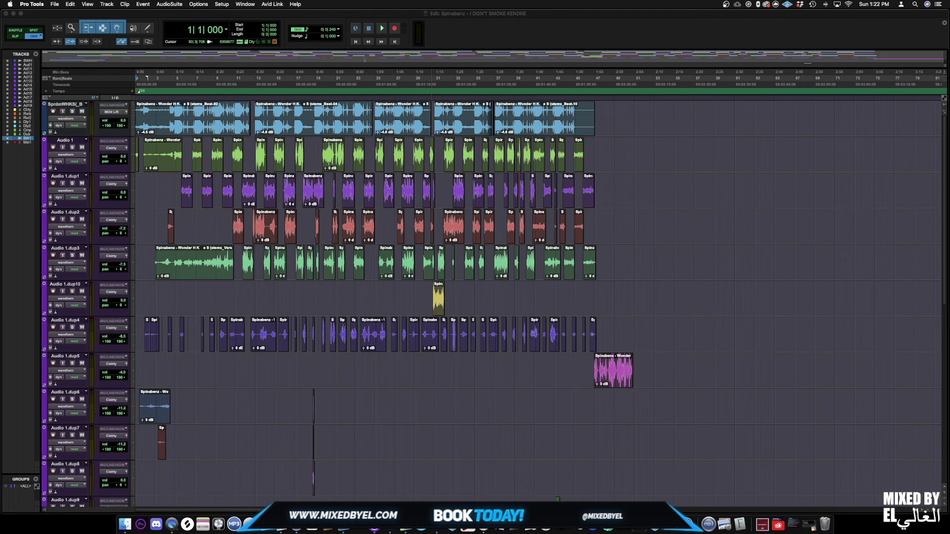
pyautogui.click(188, 150)
# Play and then stop the session to hear the vocals through the SSL E-Channel strip
pyautogui.press('space')
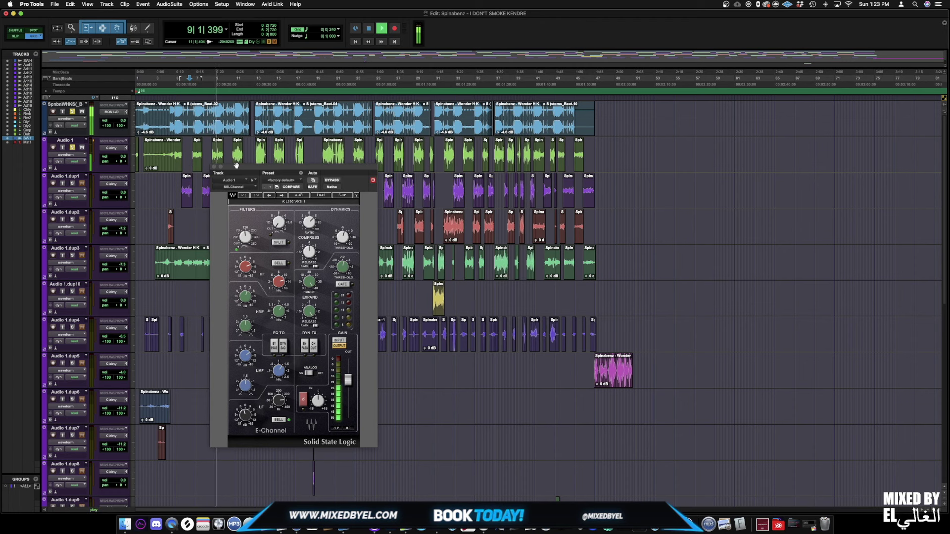
pyautogui.press('space')
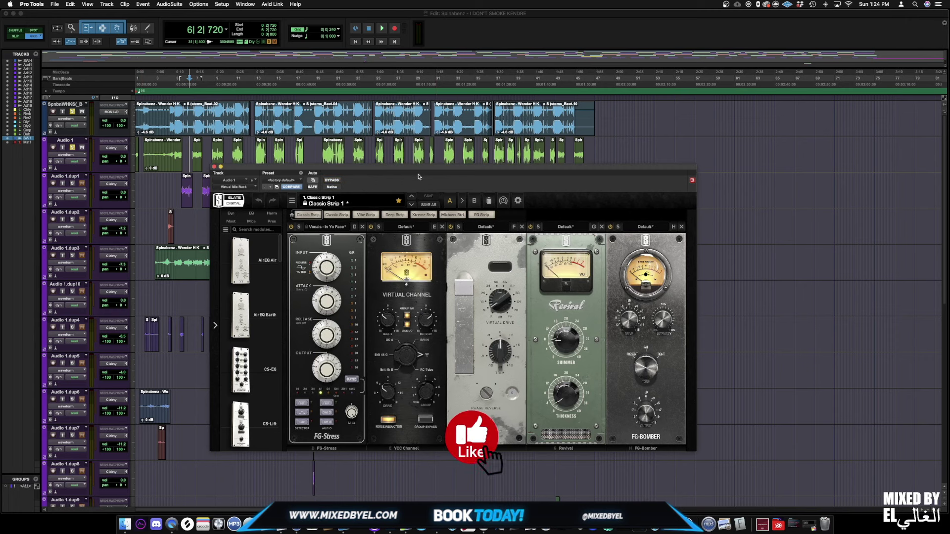
# Move the Virtual Mix Rack window aside and solo Audio 1.dup1 instead of Audio 1
pyautogui.moveTo(418, 177); pyautogui.dragTo(385, 216)
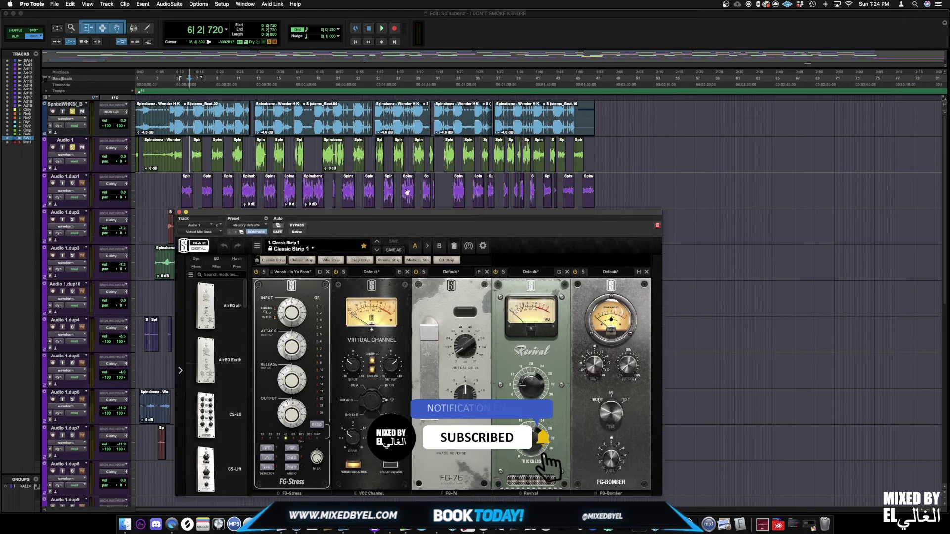
pyautogui.click(178, 183)
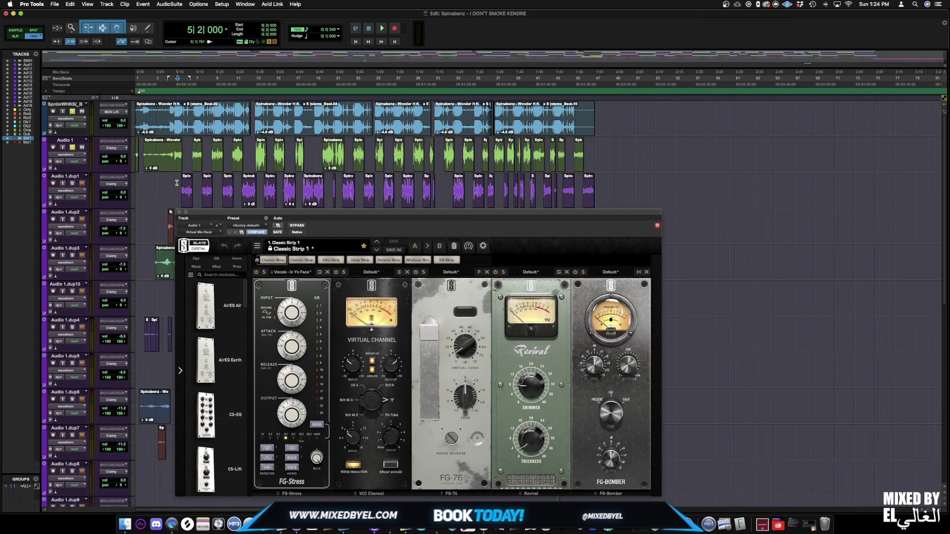
pyautogui.click(72, 148)
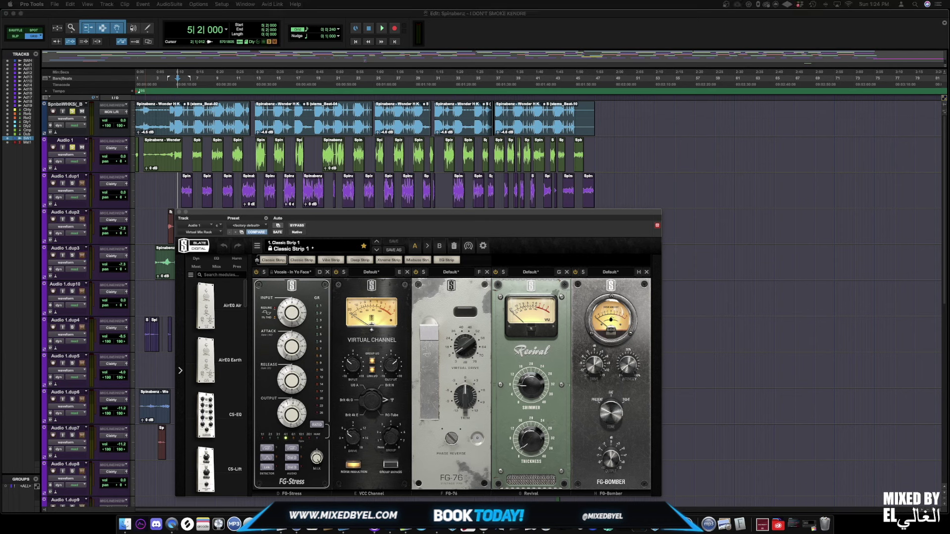
pyautogui.click(73, 184)
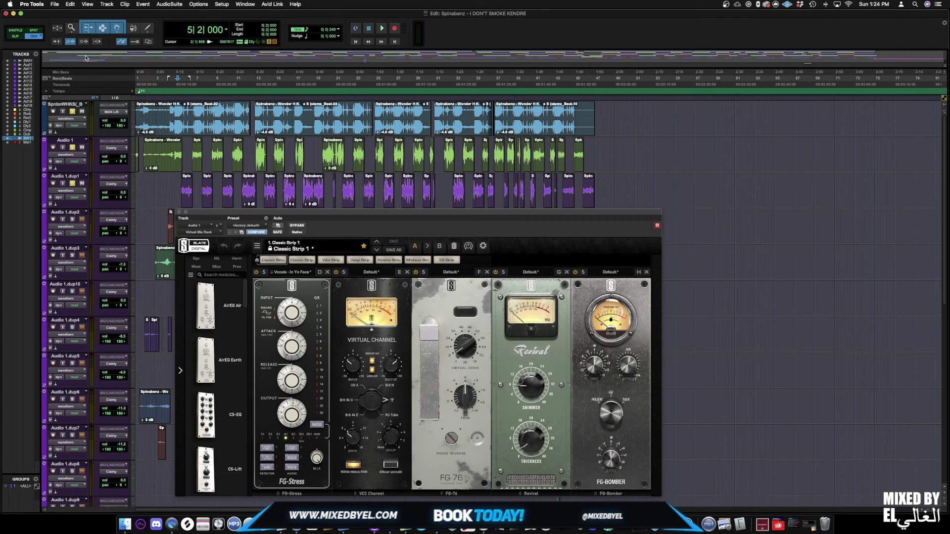
# Play Audio 1.dup1 from bar 5 through the Classic Strip, then stop and close the rack
pyautogui.click(175, 185)
pyautogui.press('space')
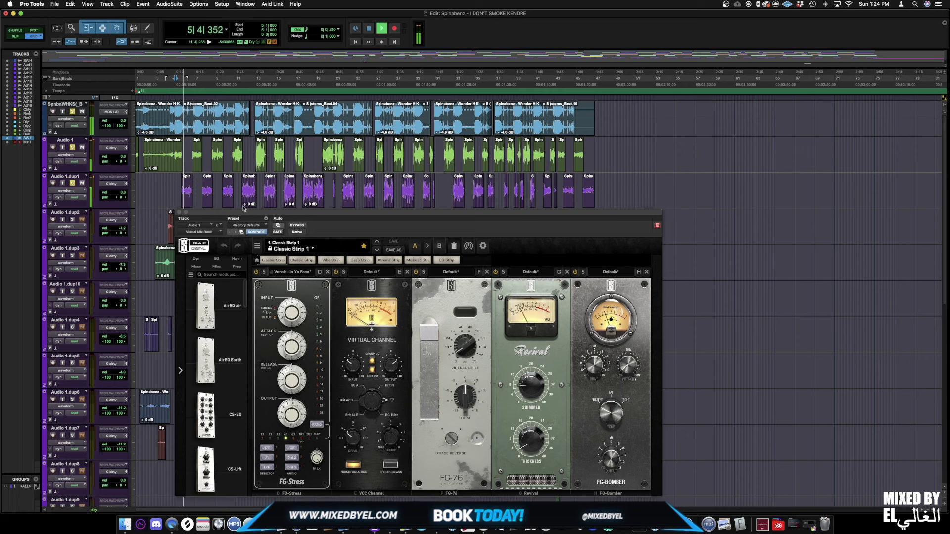
pyautogui.moveTo(257, 215); pyautogui.dragTo(218, 172)
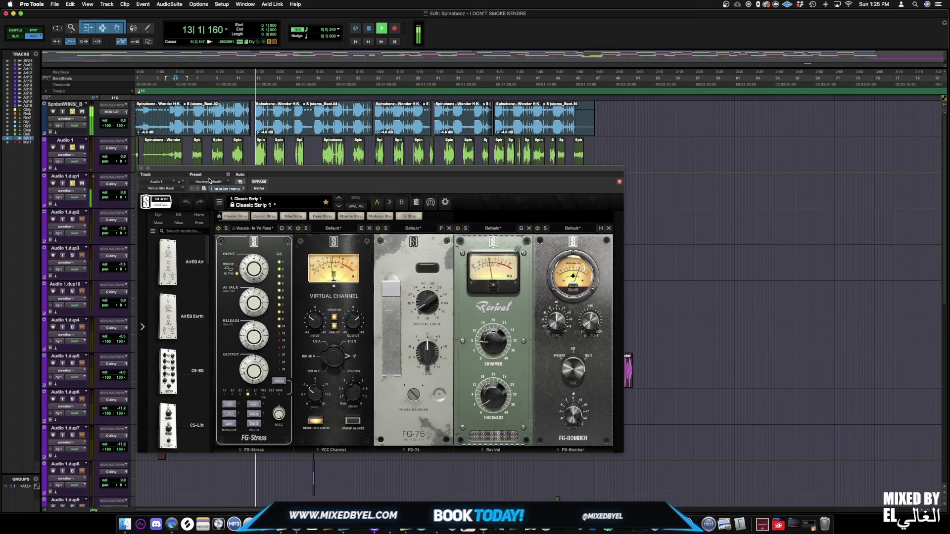
pyautogui.press('space')
pyautogui.click(141, 168)
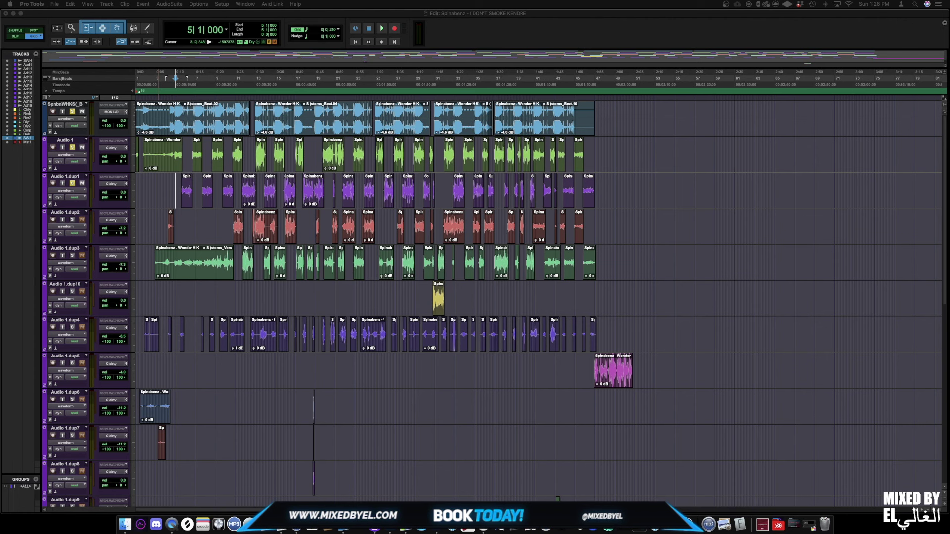
# Bring up the DeEsser window and audition it by playing, stopping and restarting playback
pyautogui.click(248, 27)
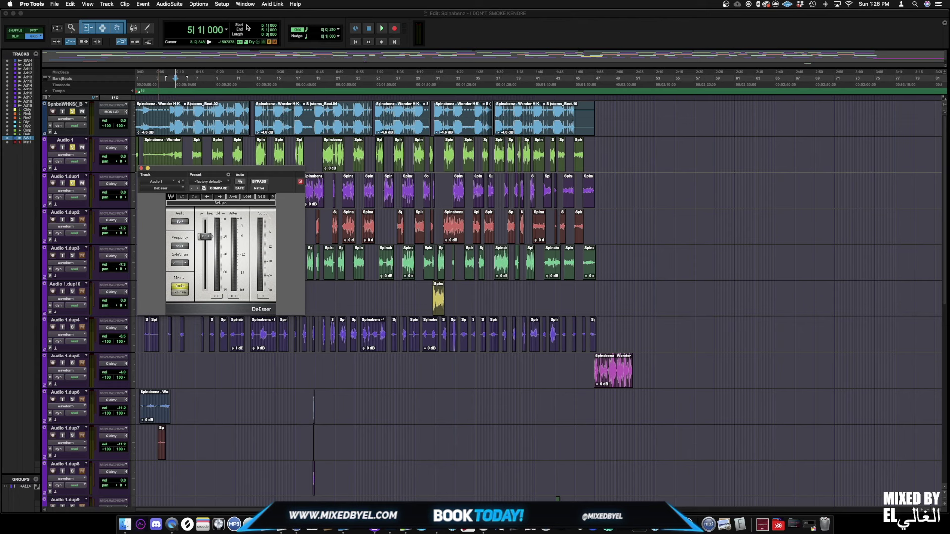
pyautogui.press('space')
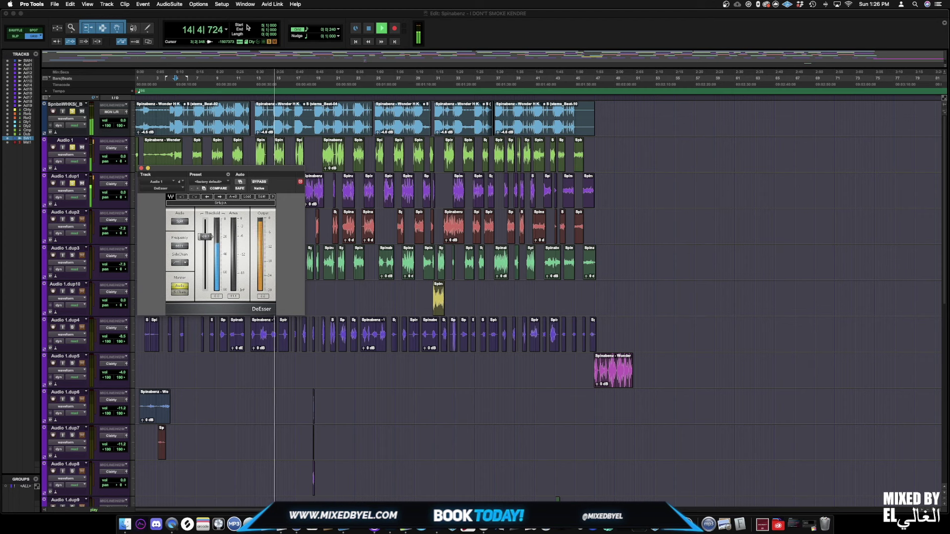
pyautogui.press('space')
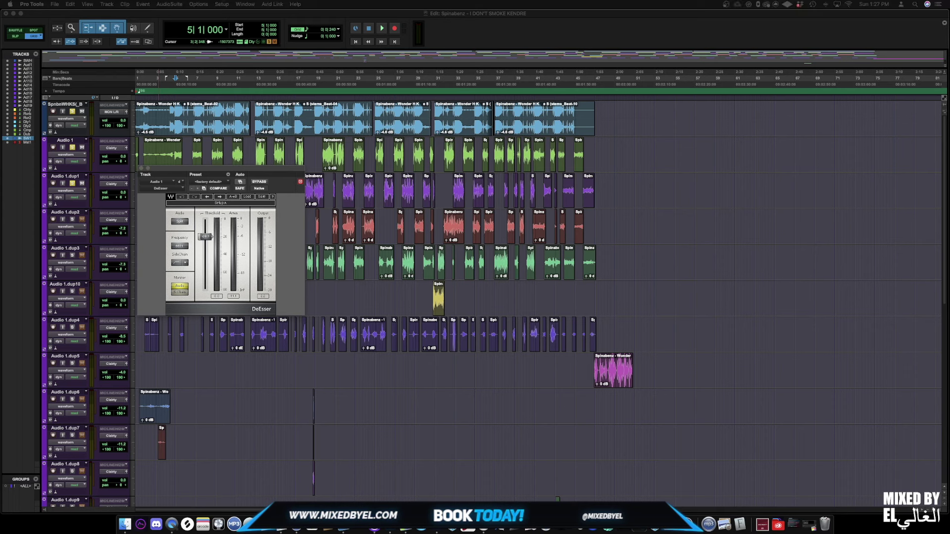
pyautogui.press('space')
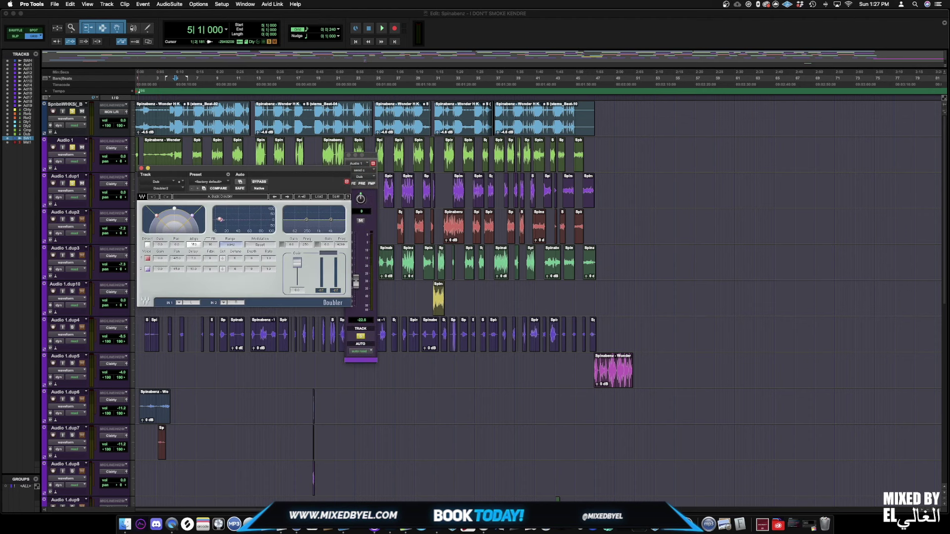
# Play the doubled vocal through the Doubler, then stop and park playback at 7|3|720 in Audio 1.dup5
pyautogui.moveTo(206, 172); pyautogui.dragTo(163, 188)
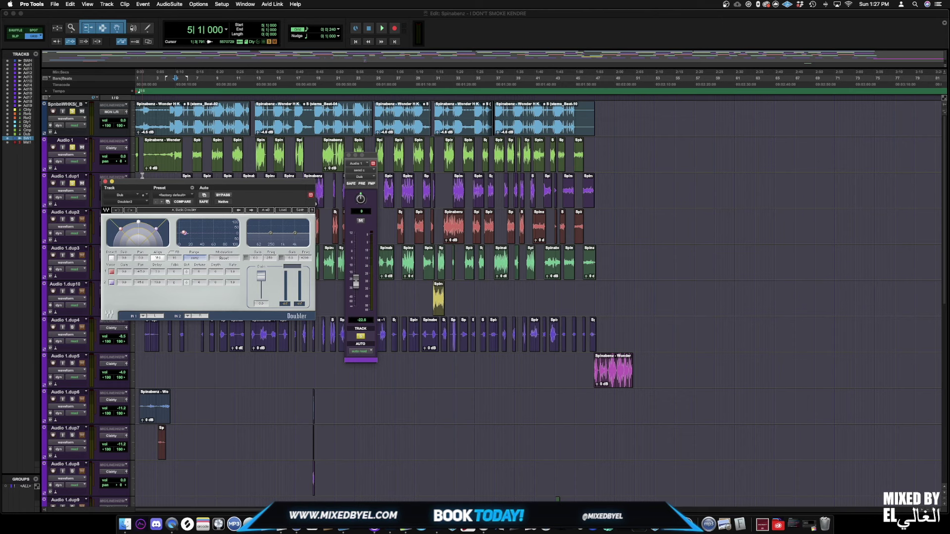
pyautogui.press('space')
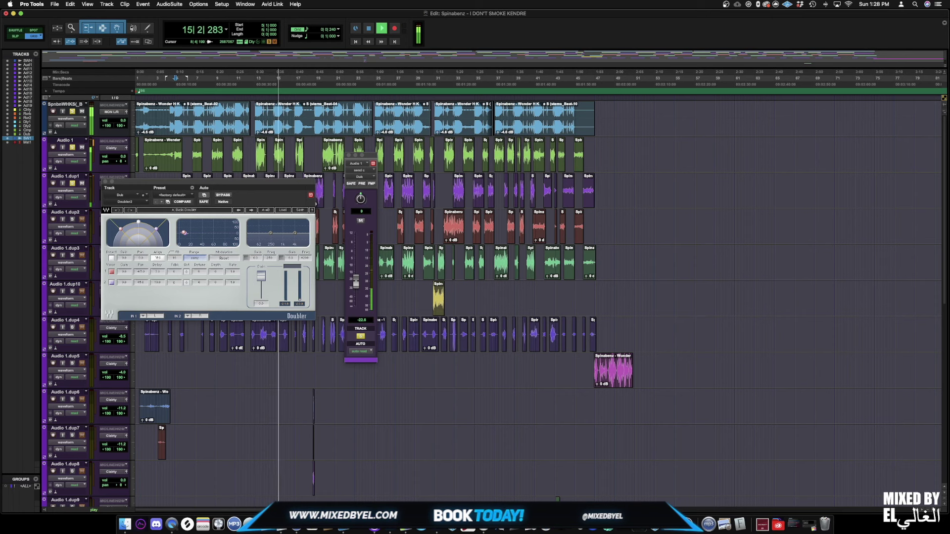
pyautogui.press('space')
pyautogui.click(196, 370)
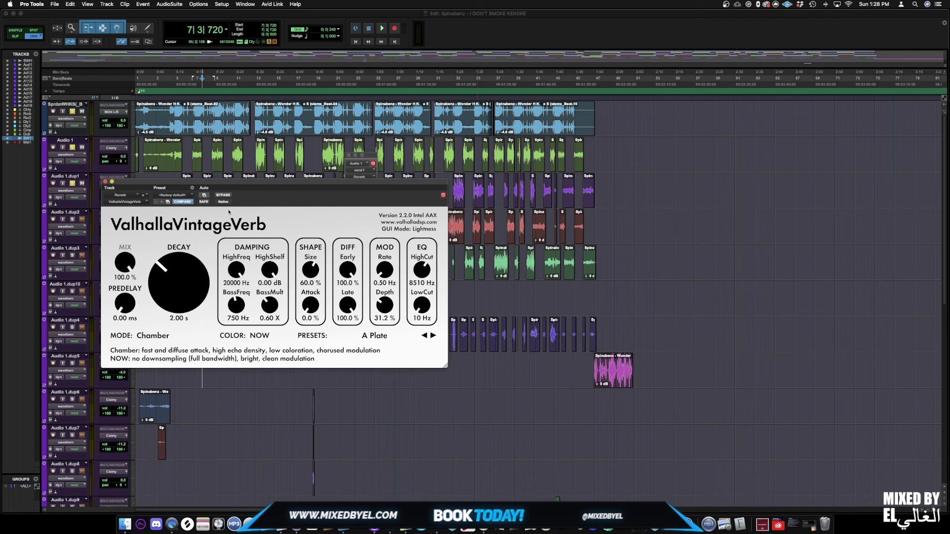
# Audition the ValhallaVintageVerb Chamber reverb during playback, then close its window
pyautogui.moveTo(189, 185); pyautogui.dragTo(270, 192)
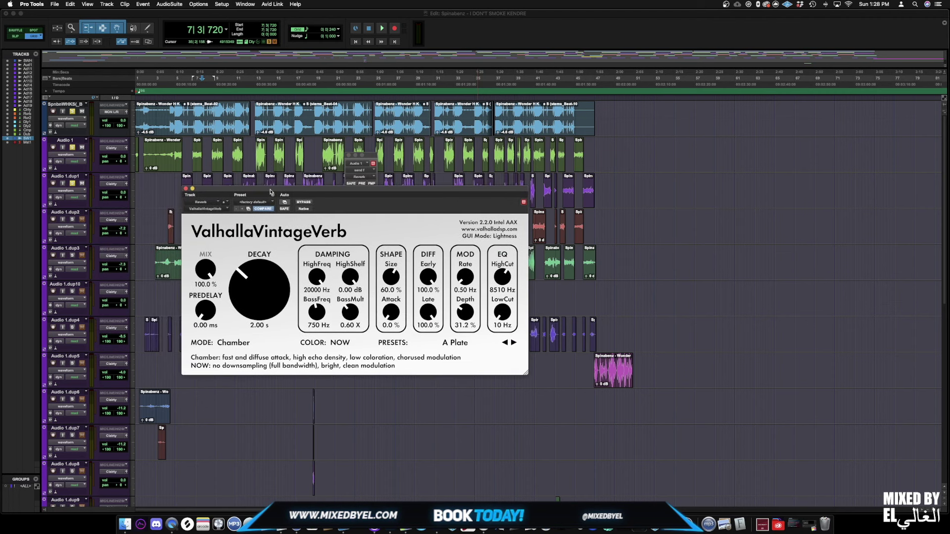
pyautogui.moveTo(271, 192); pyautogui.dragTo(227, 210)
pyautogui.press('space')
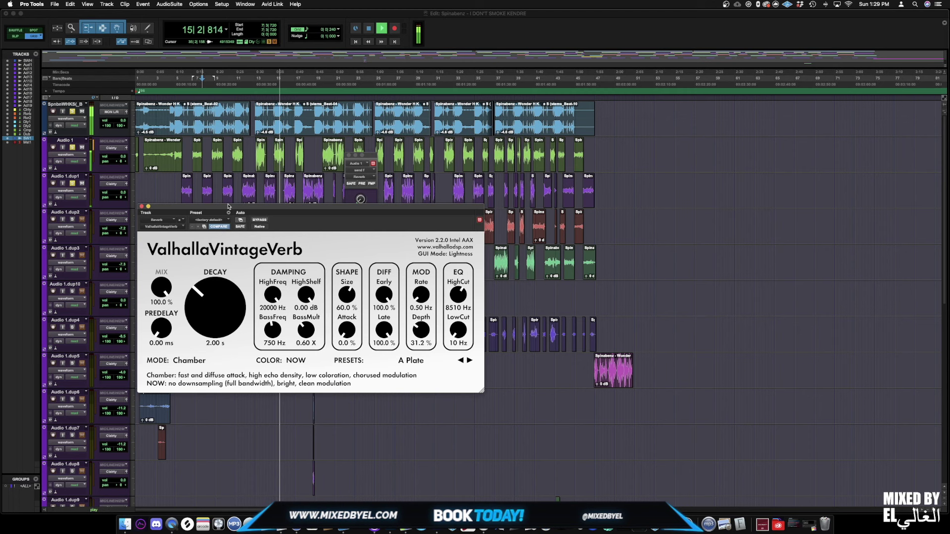
pyautogui.press('space')
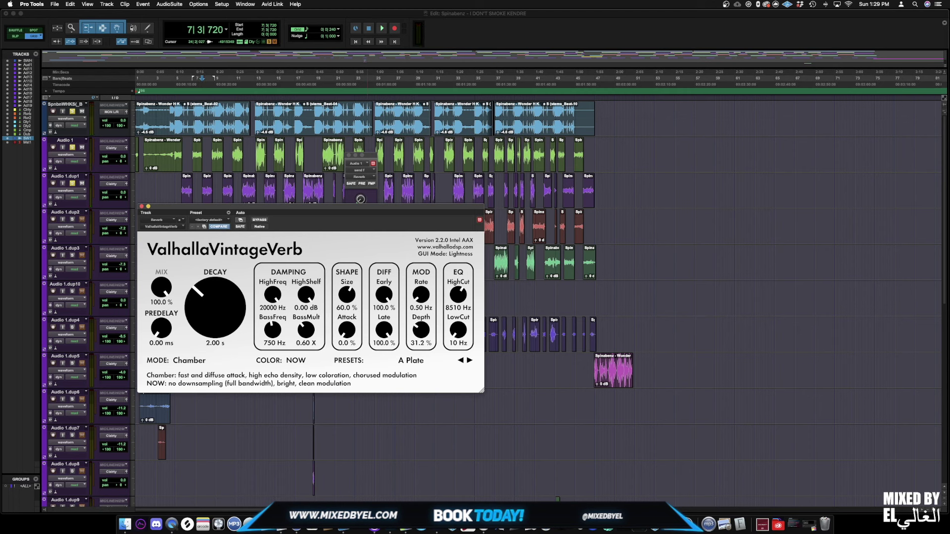
pyautogui.click(142, 206)
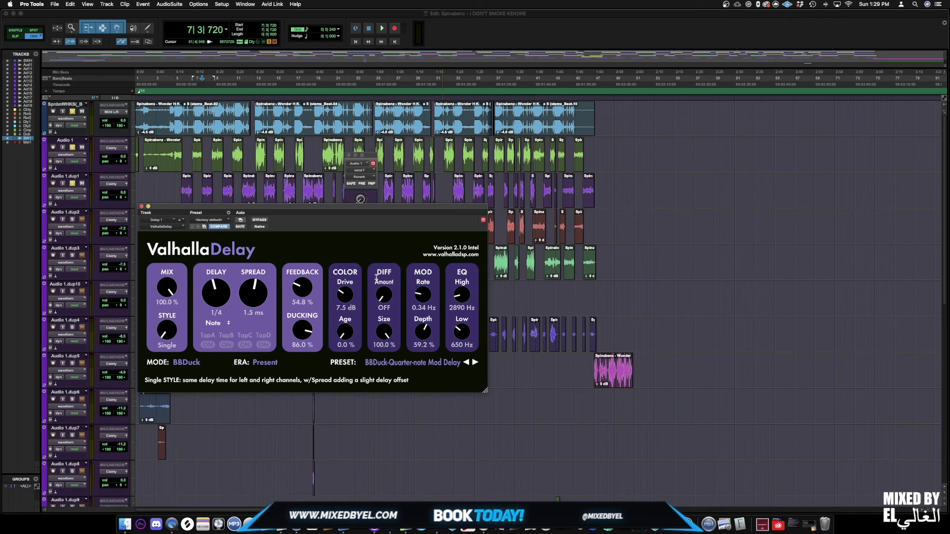
# Play the vocals through the ValhallaDelay quarter-note preset, then stop playback
pyautogui.press('space')
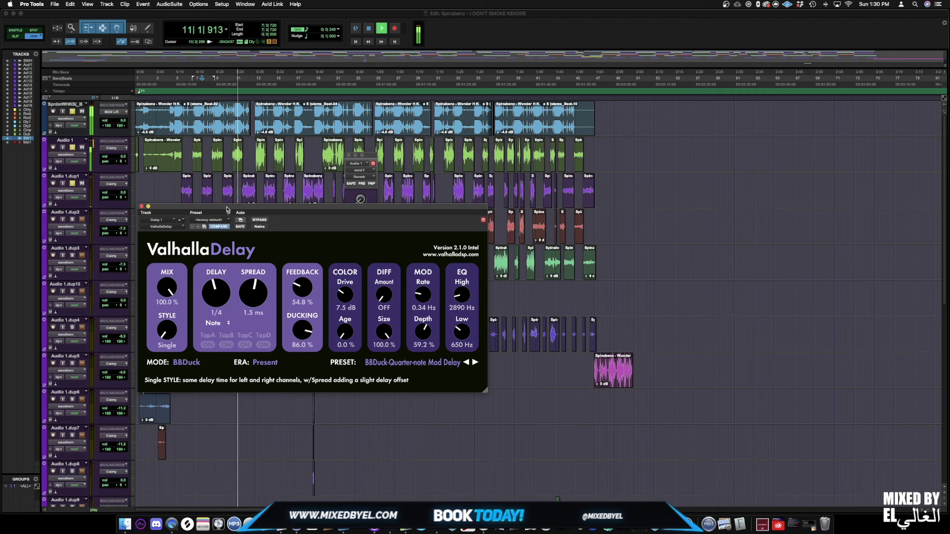
pyautogui.moveTo(227, 210); pyautogui.dragTo(235, 187)
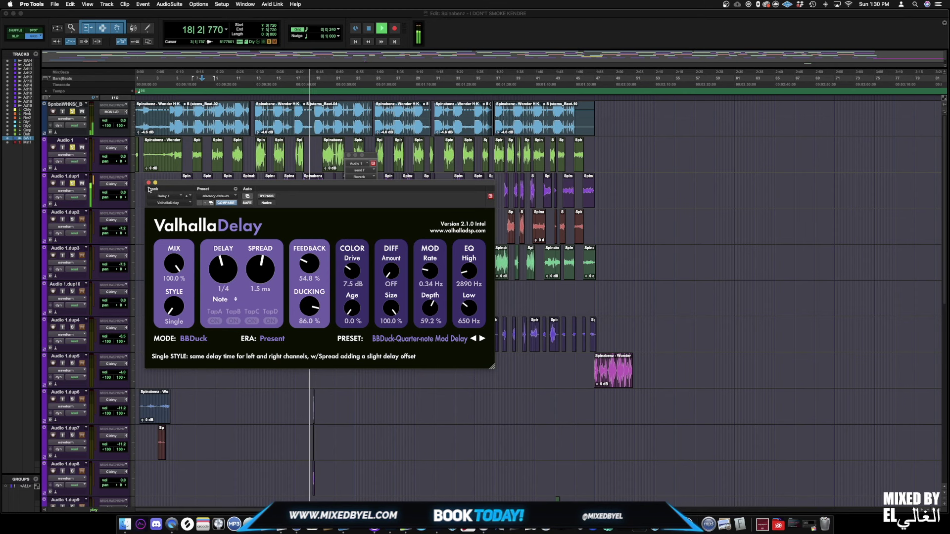
pyautogui.press('space')
# Close ValhallaDelay and audition Little AlterBoy on Audio 1.dup10 at -4 pitch and formant
pyautogui.click(148, 183)
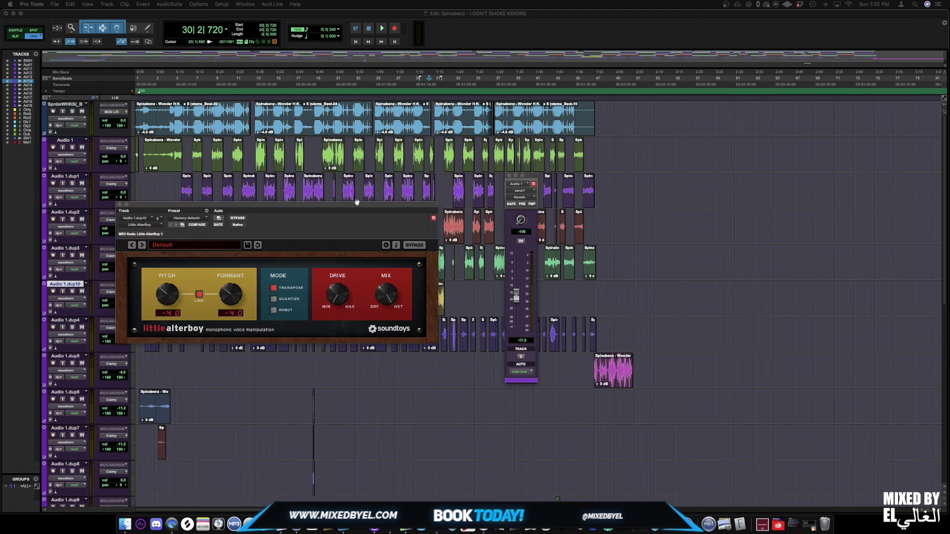
pyautogui.moveTo(357, 202); pyautogui.dragTo(294, 235)
pyautogui.press('space')
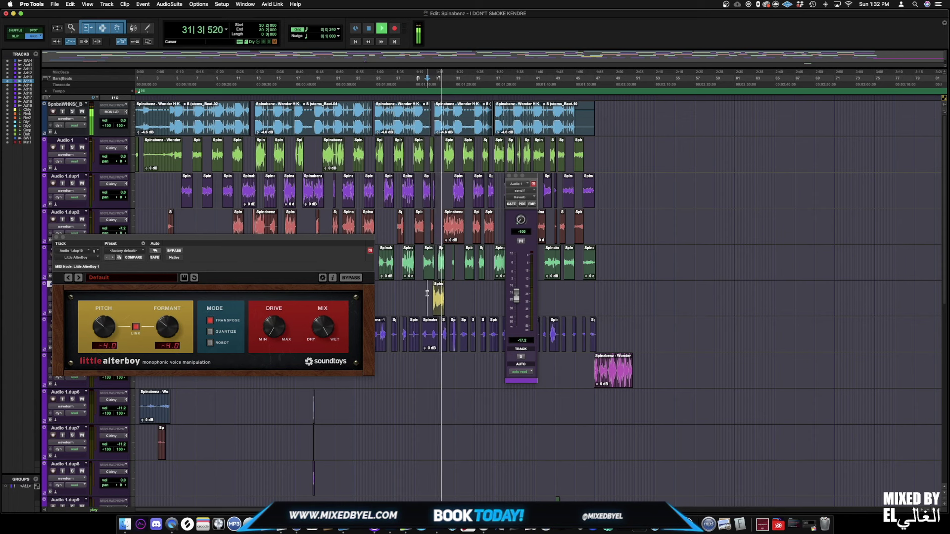
pyautogui.moveTo(322, 241); pyautogui.dragTo(349, 243)
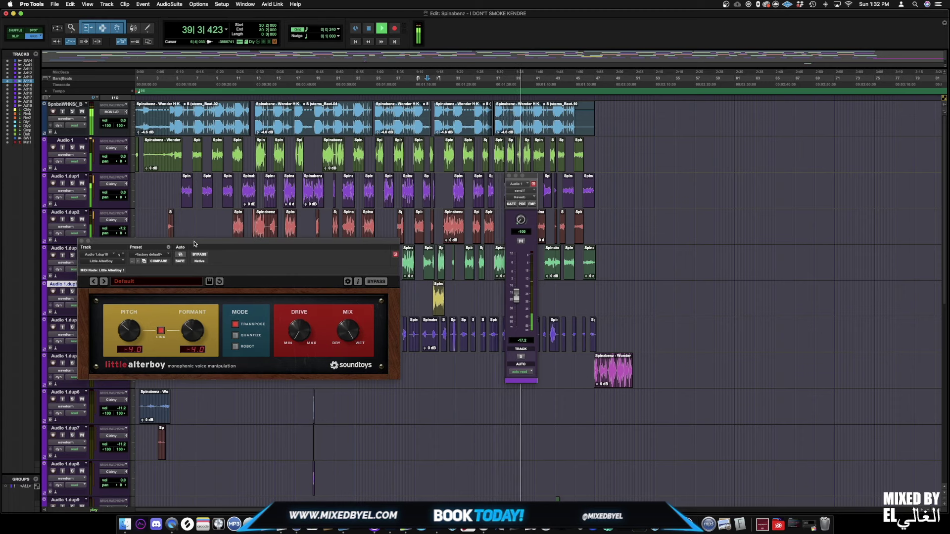
pyautogui.press('space')
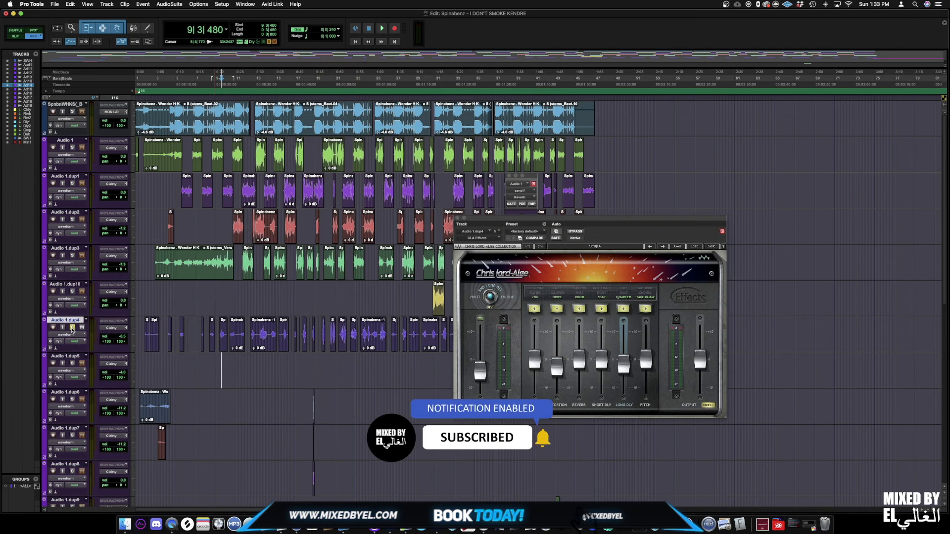
# Play soloed Audio 1.dup4 through CLA Effects, then stop with playback parked at 9|3|480
pyautogui.press('space')
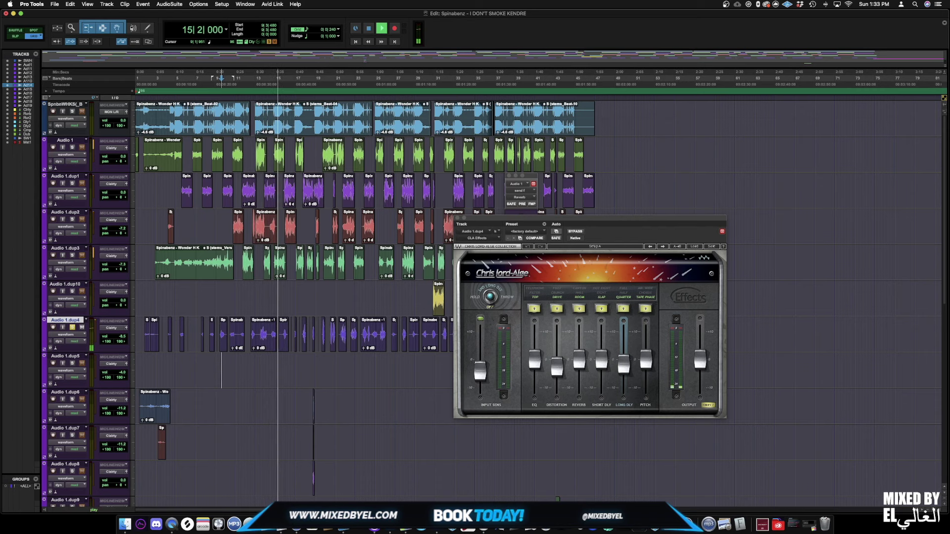
pyautogui.press('space')
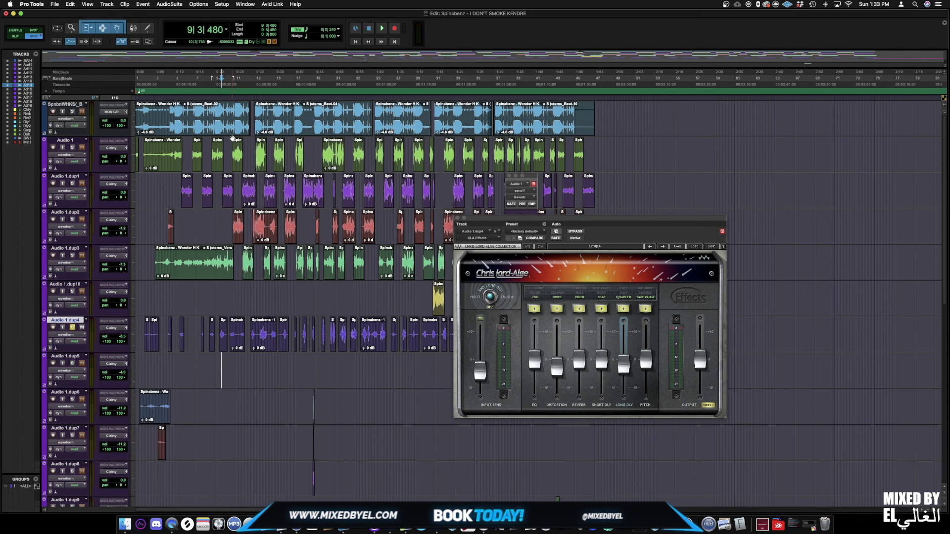
# Move the SSLChannel E-Channel window on Audio 1.dup5 up and left, then close it
pyautogui.scroll(-4, 232, 138)
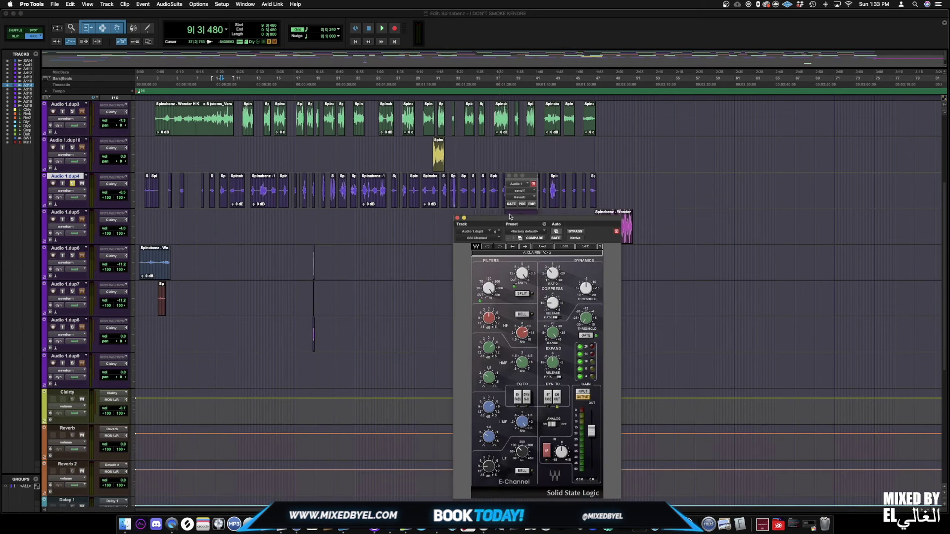
pyautogui.moveTo(512, 220); pyautogui.dragTo(451, 137)
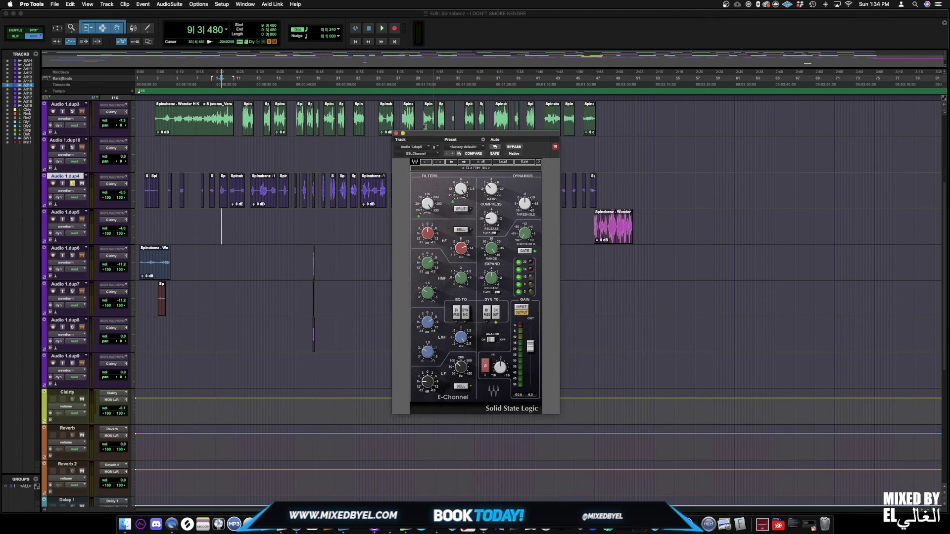
pyautogui.click(395, 134)
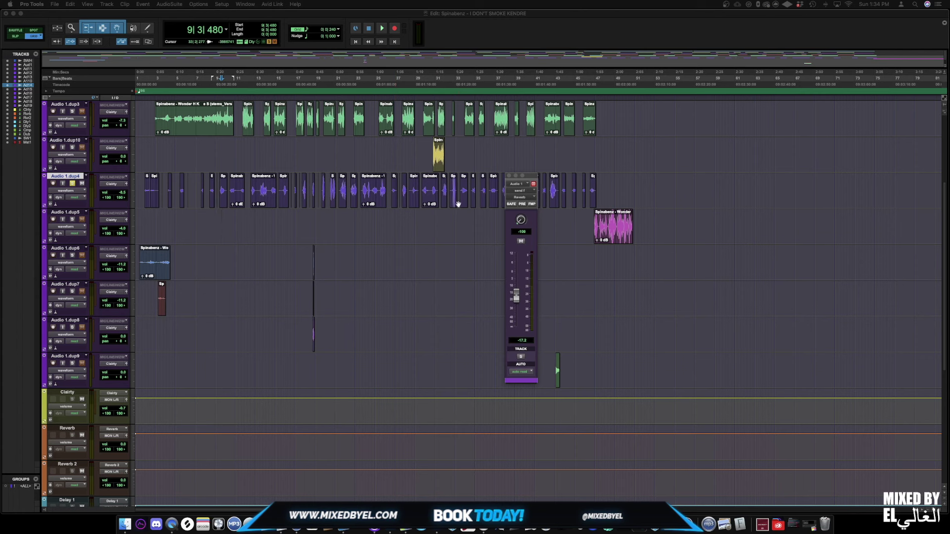